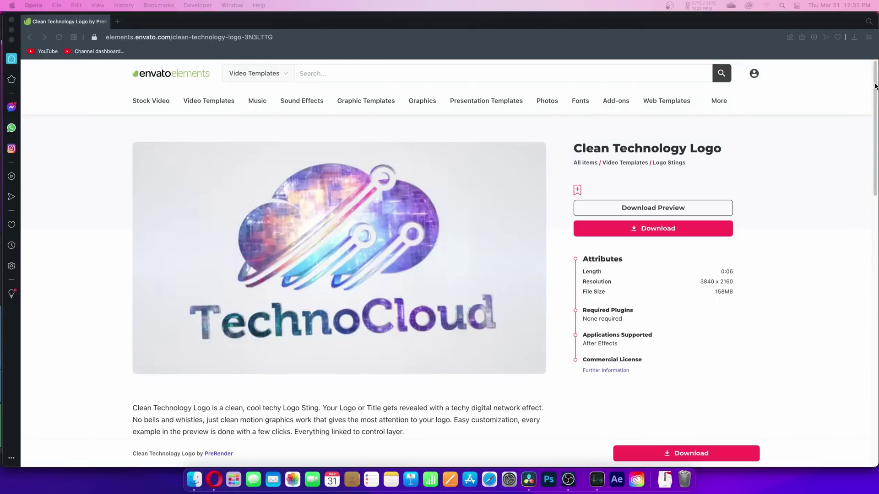
Scroll the Clean Technology Logo page to read its 3840 x 2160, 158MB details.
drag(875, 85, 877, 152)
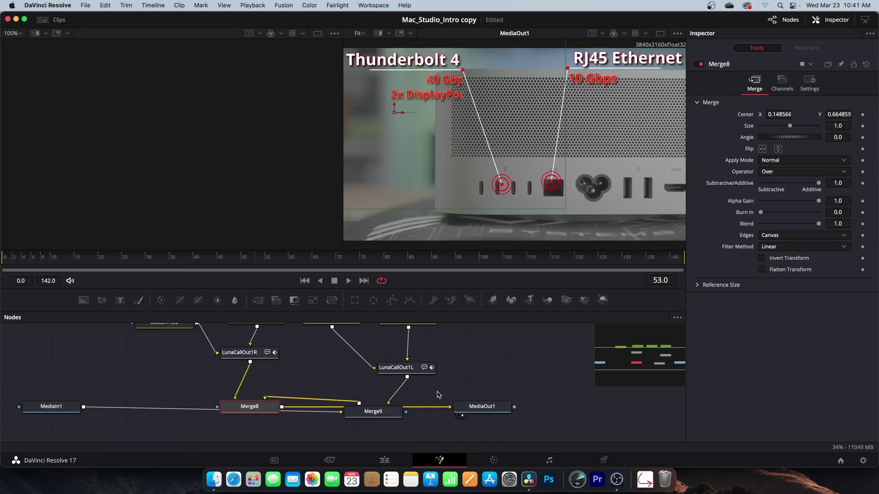
Zoom the Fusion node graph out and back in.
scroll(430, 379, down, 5)
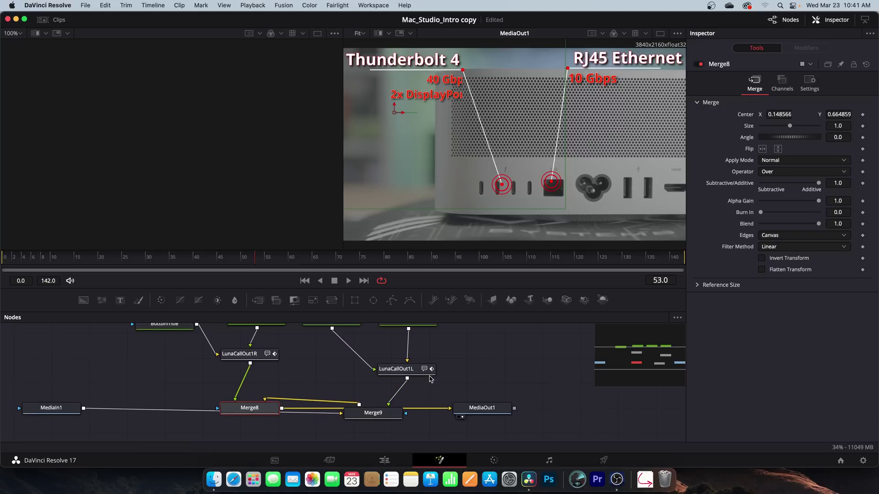
scroll(430, 379, down, 2)
scroll(430, 379, up, 3)
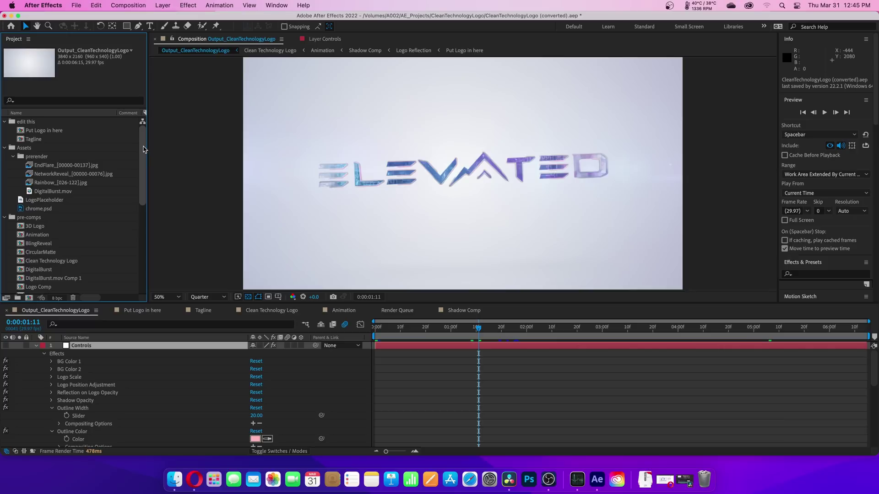
Scroll through the Controls effects and shrink the ES_Logo_Color layer to about 74%.
drag(143, 155, 138, 241)
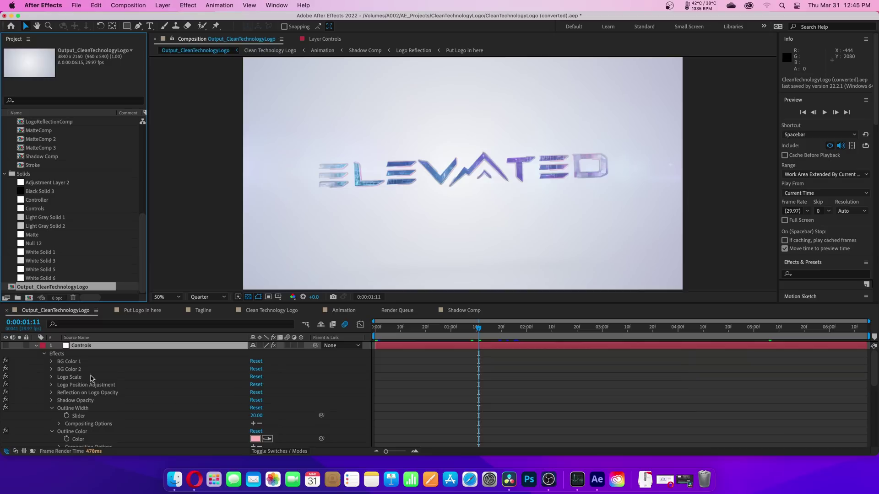
scroll(123, 382, down, 5)
scroll(131, 384, down, 4)
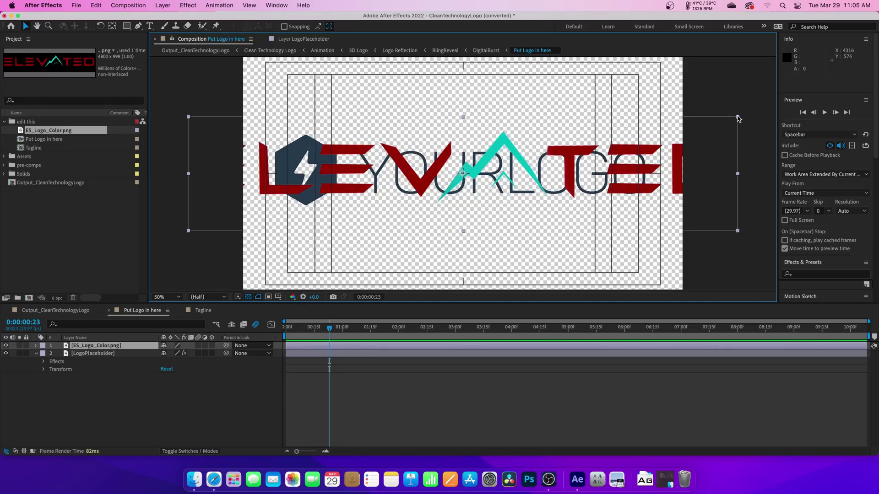
drag(738, 118, 667, 138)
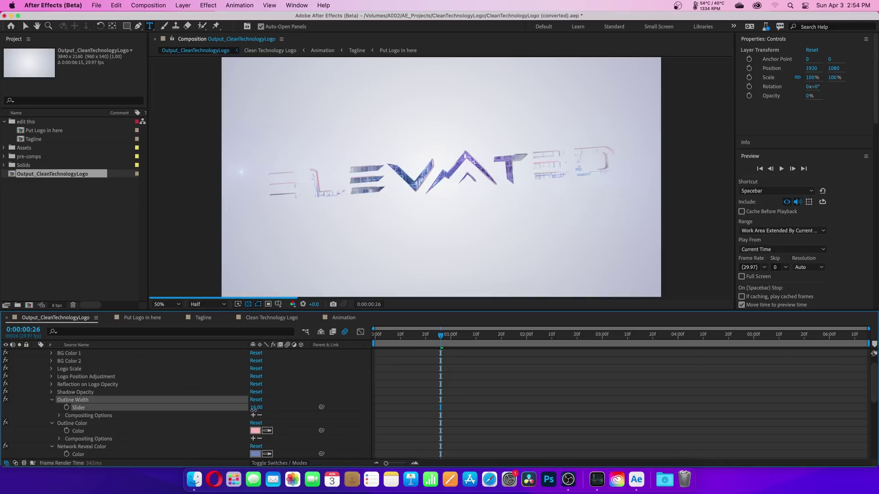
Set the logo outline colour to light pink FDB7B7.
drag(440, 336, 414, 343)
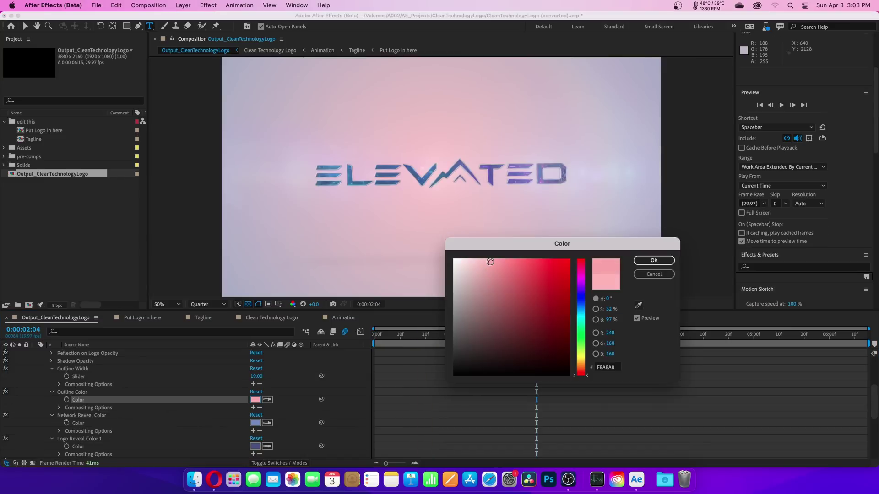
drag(490, 262, 509, 264)
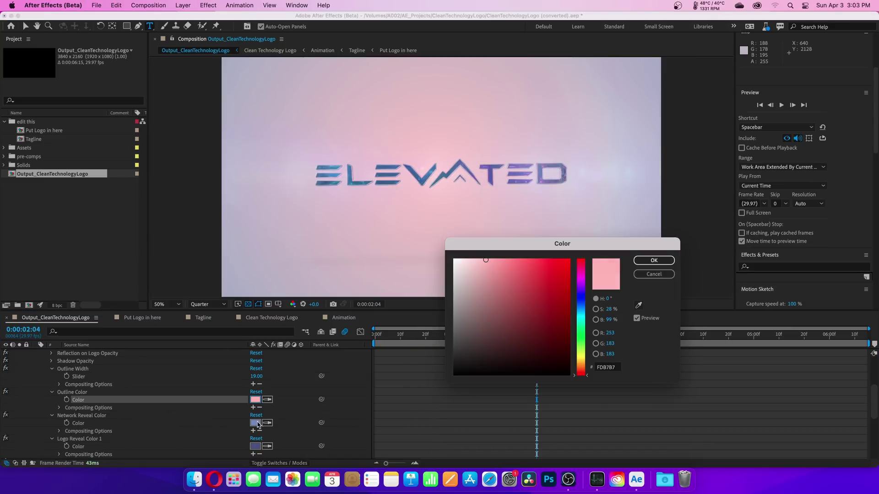
click(653, 260)
Change the network reveal colour, set preview resolution to Half, and scrub the 3D logo animation.
click(254, 423)
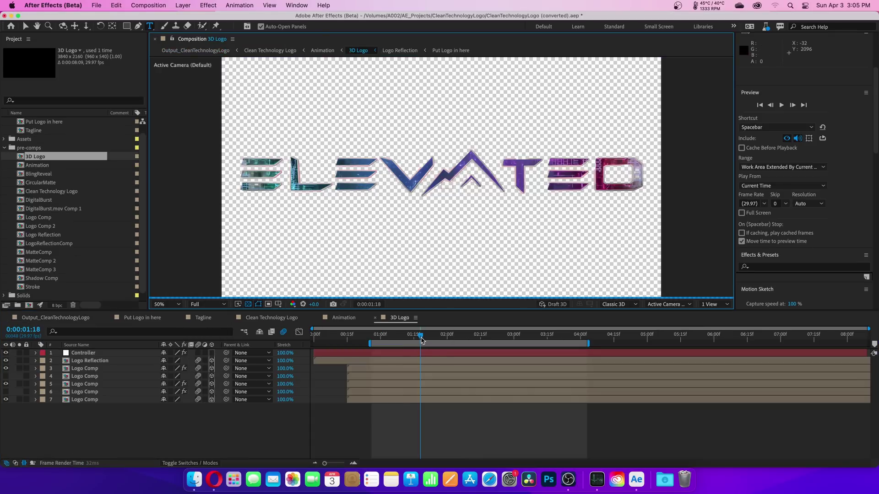
drag(421, 339, 354, 339)
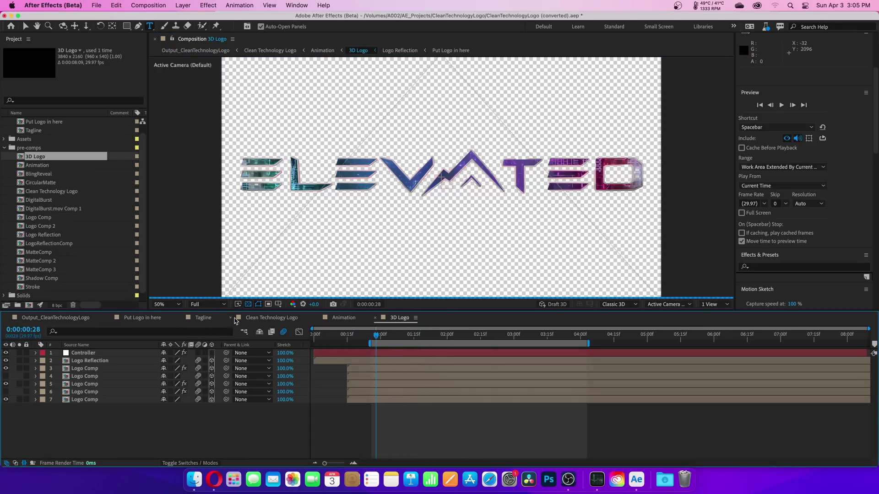
click(207, 304)
click(201, 325)
drag(376, 338, 444, 347)
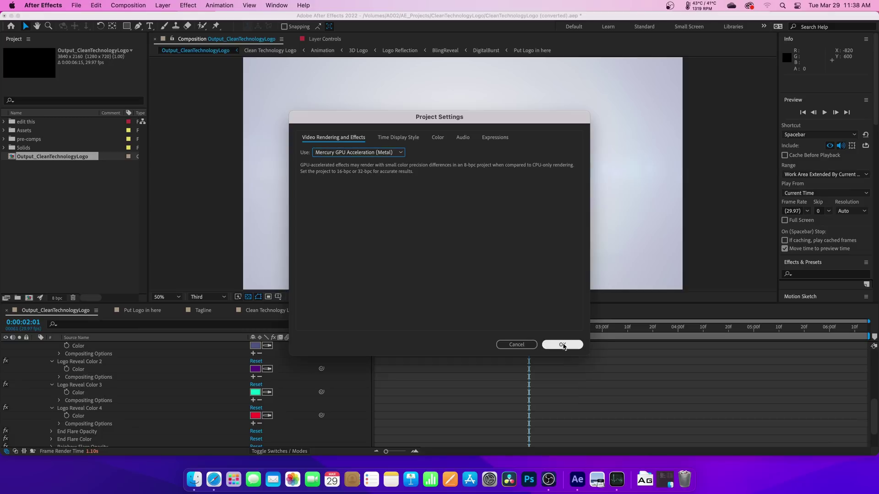
Confirm Project Settings and add Output_CleanTechnologyLogo to the Render Queue.
click(563, 345)
click(128, 5)
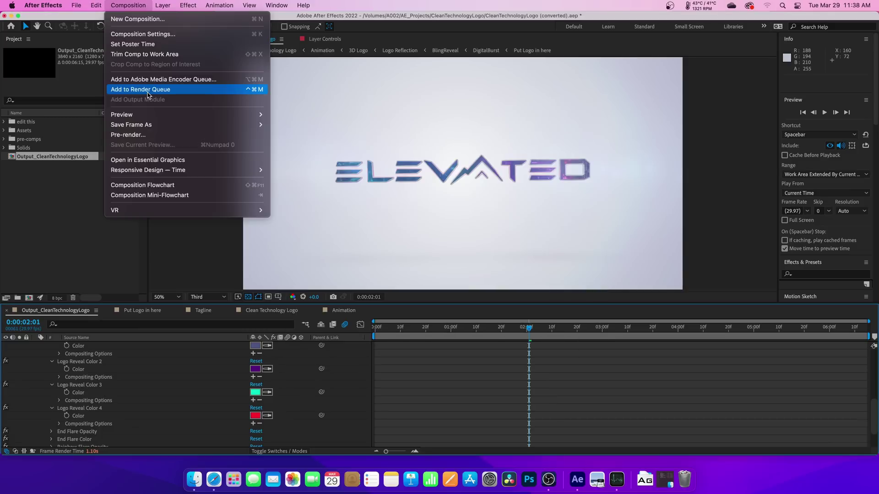
click(147, 90)
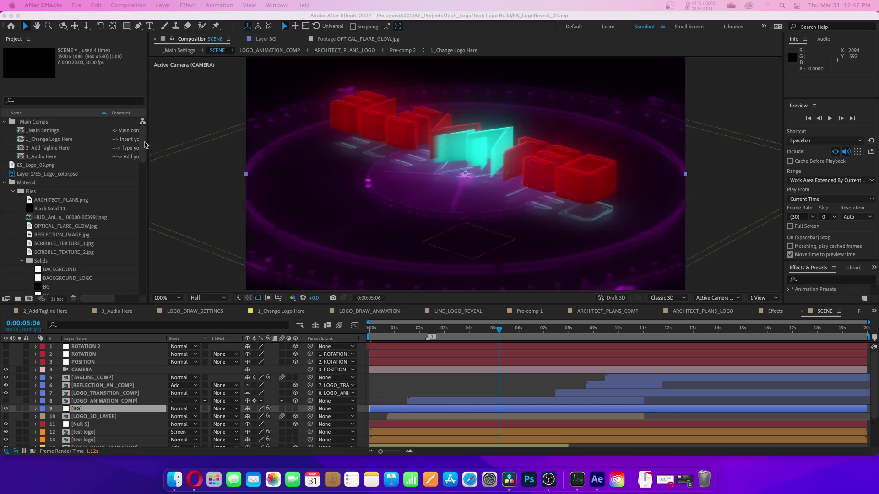
Lower LOGO_DRAW_ANIMATION's Z position to 15.7, open ARCHITECT_PLANS_COMP, and rotate the red-and-cyan logo.
click(145, 144)
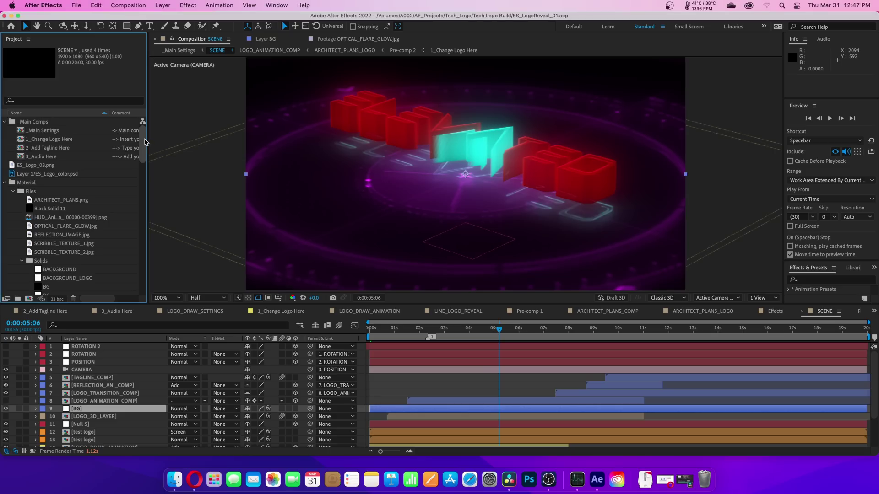
drag(144, 140, 148, 280)
scroll(155, 393, down, 5)
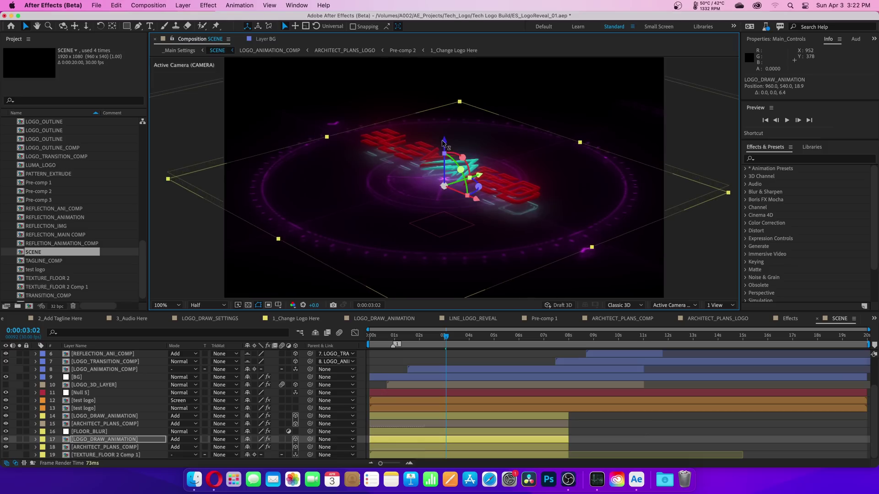
drag(442, 143, 432, 181)
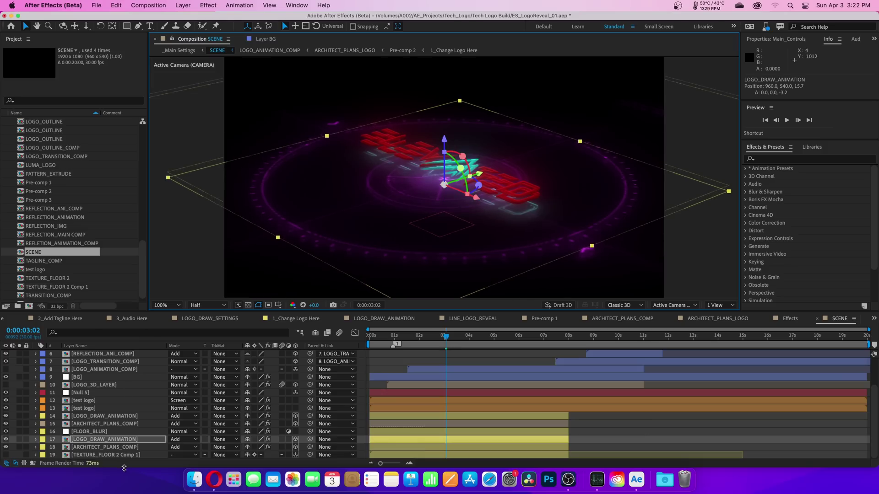
double_click(110, 447)
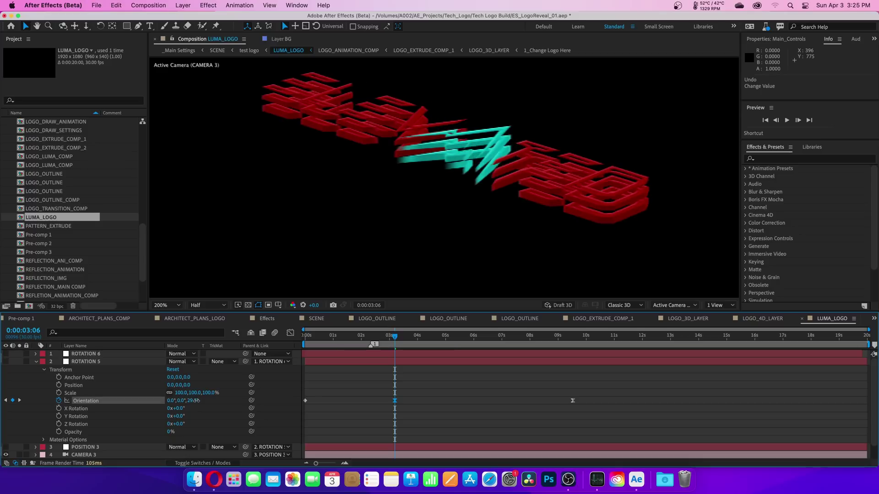
mouse_move(196, 402)
mouse_down()
mouse_move(190, 407)
mouse_move(208, 400)
mouse_up()
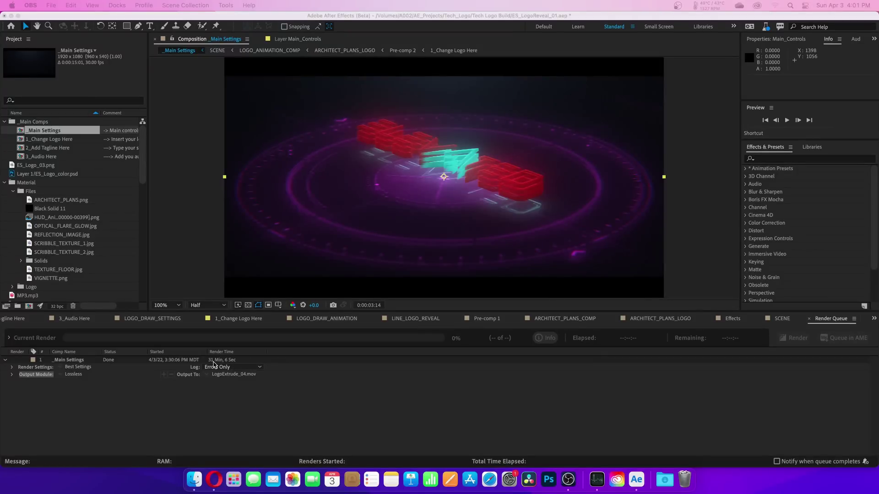
Browse the File and Edit menus toward the project's video rendering settings.
click(51, 6)
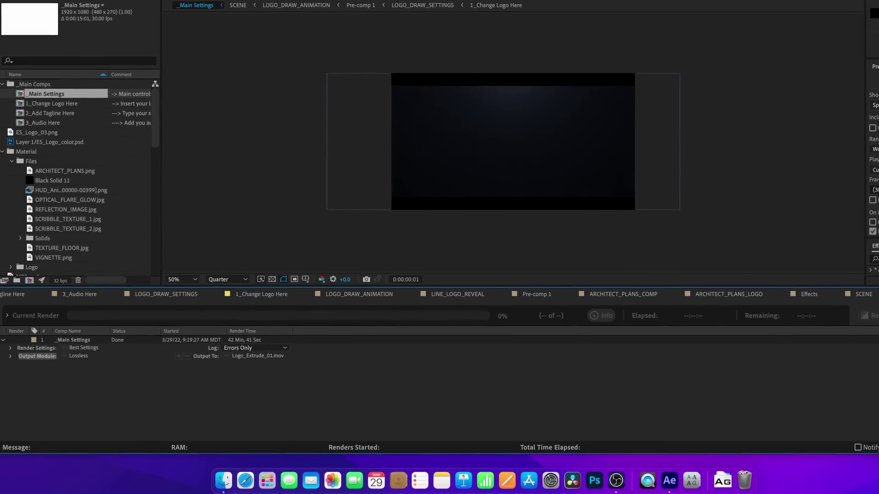
click(104, 1)
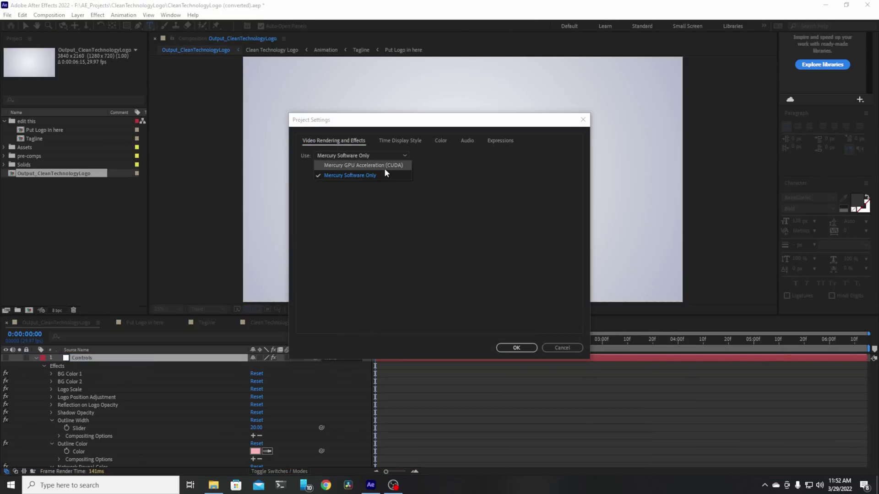
Confirm Project Settings, queue Output_CleanTechnologyLogo, and delete the two finished render items.
key(Return)
click(49, 16)
click(90, 94)
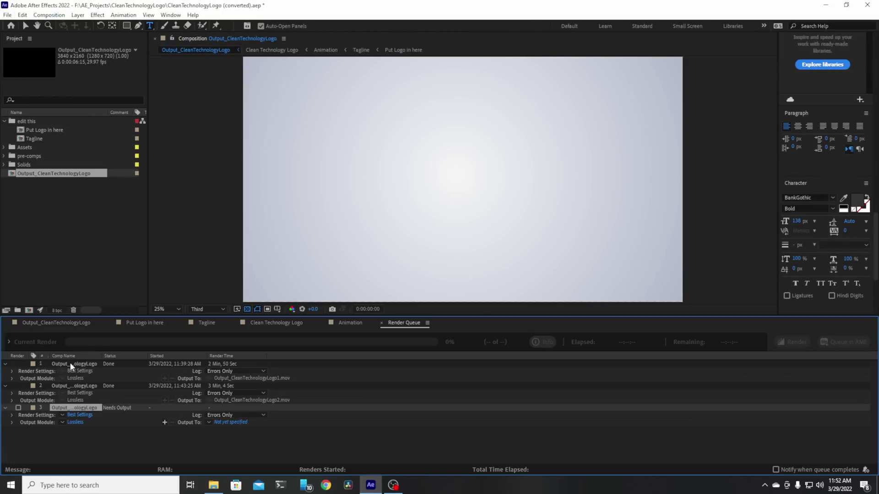
click(70, 363)
key(Delete)
click(70, 363)
key(Delete)
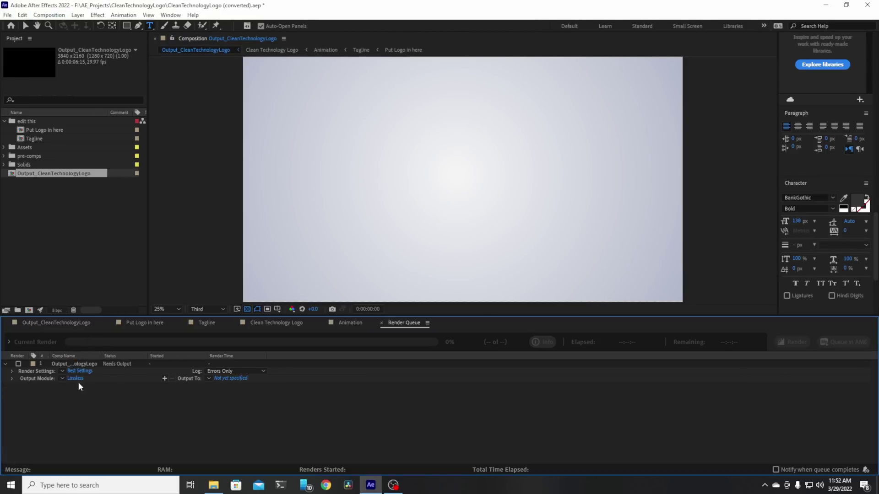
Save the output as Output_CleanTechnologyLogo3.avi in Videos and start rendering.
click(229, 378)
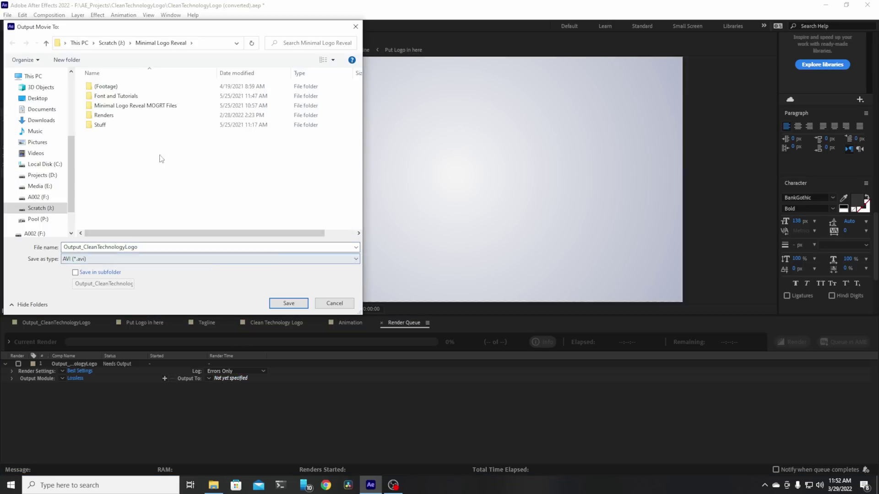
click(66, 153)
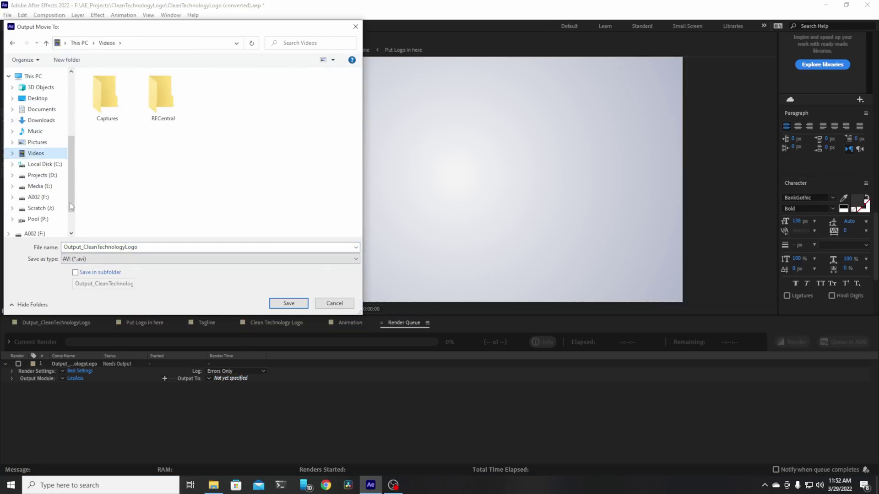
click(289, 303)
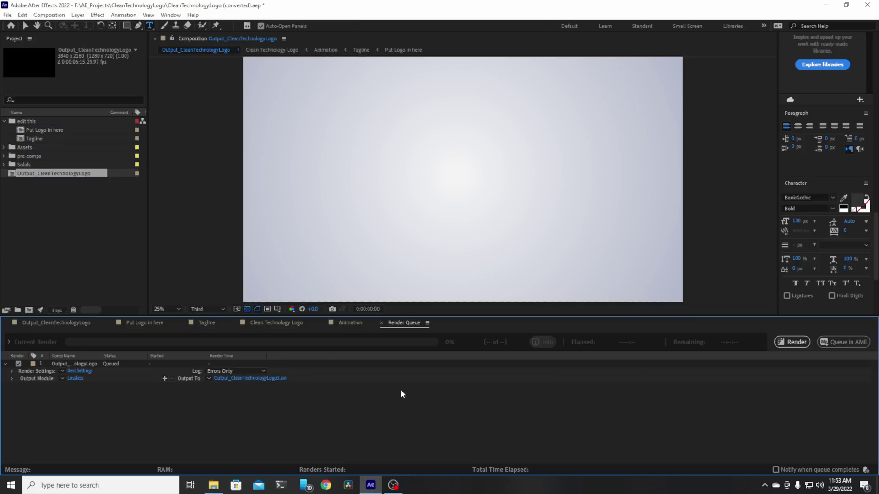
click(796, 342)
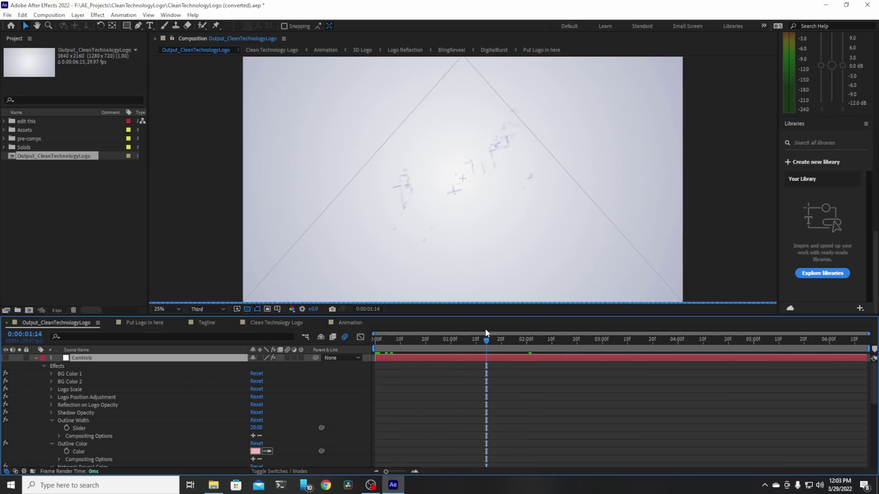
Open the Tagline comp, change the SYSTEMS text to BankGothic Bold, and save.
drag(486, 337, 587, 340)
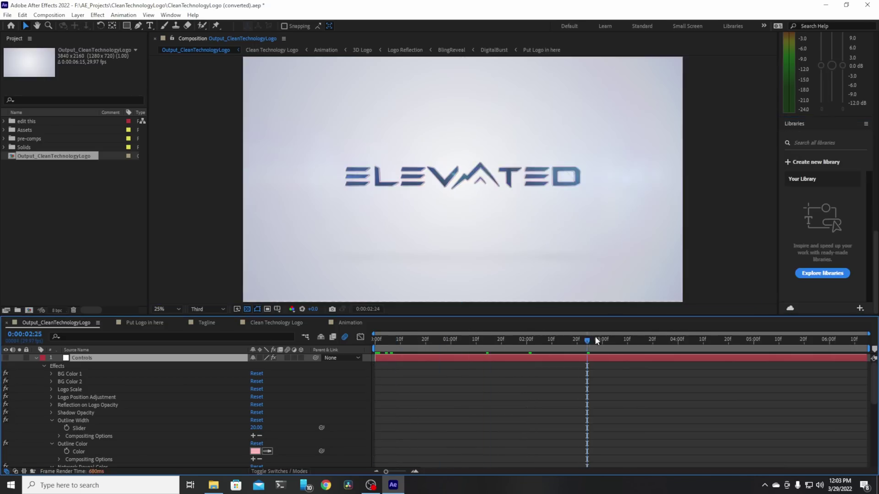
double_click(28, 138)
double_click(495, 205)
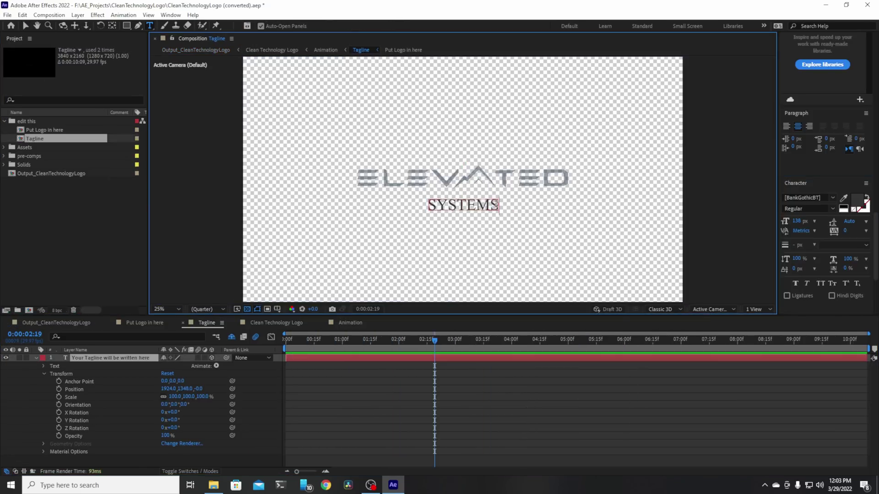
click(806, 197)
scroll(789, 249, down, 2)
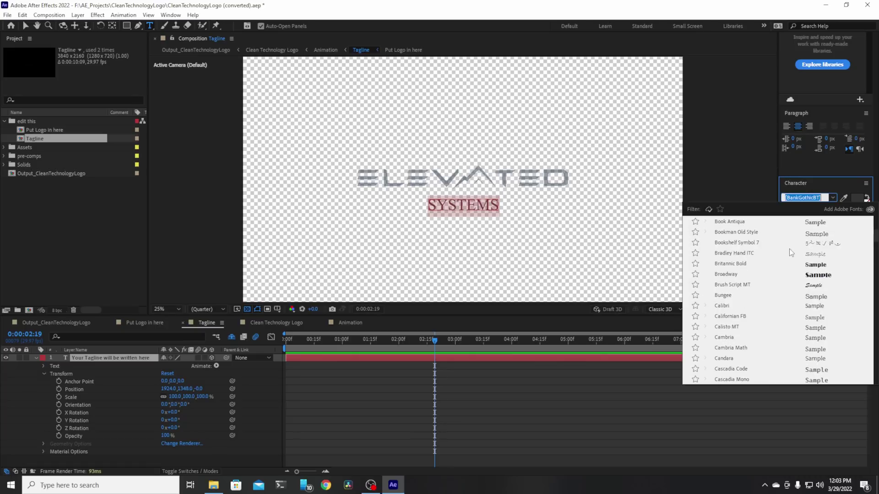
click(641, 245)
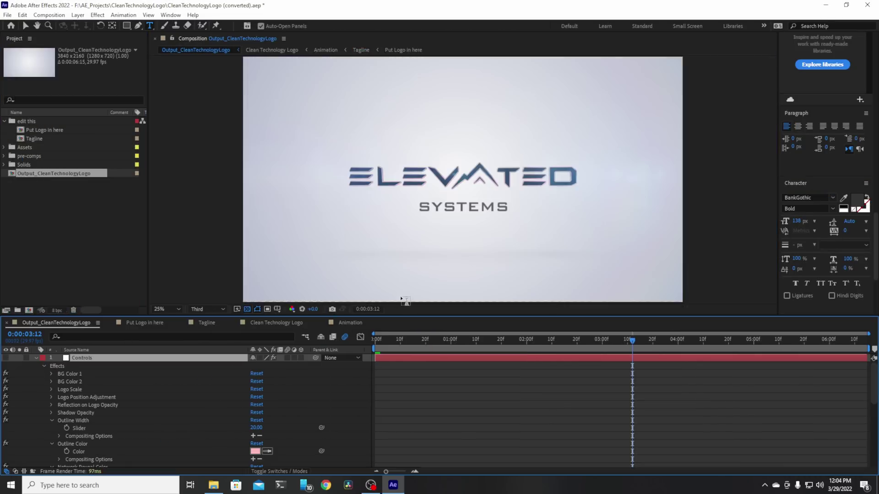
key(Home)
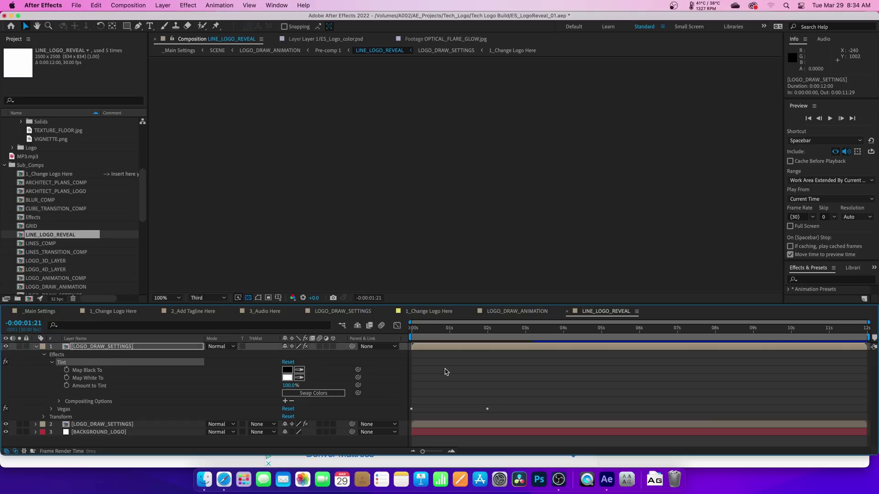
Expand the Vegas effect's Compositing Options and Rendering settings, then purge all memory.
drag(462, 332, 472, 333)
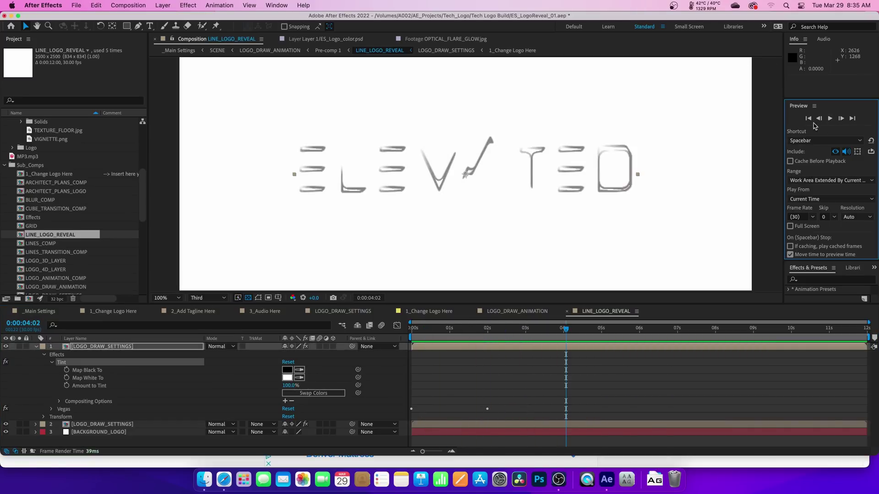
click(52, 362)
click(52, 369)
click(59, 417)
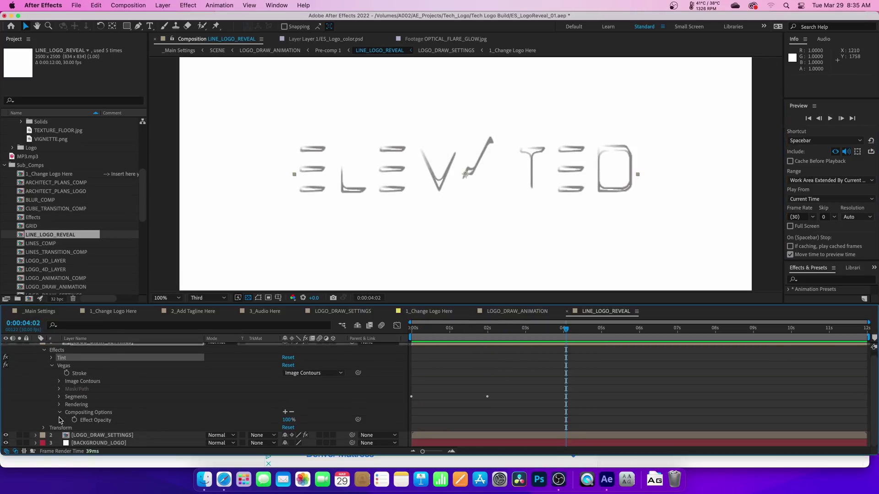
click(60, 411)
click(59, 405)
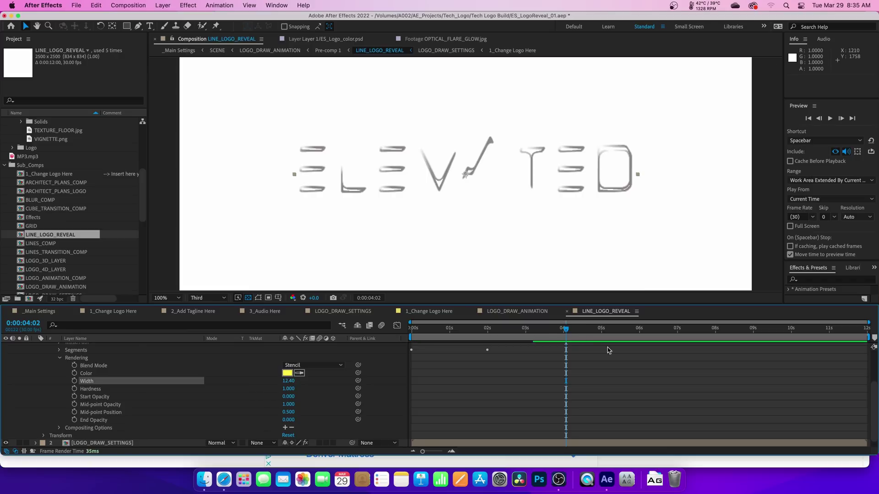
scroll(396, 156, down, 2)
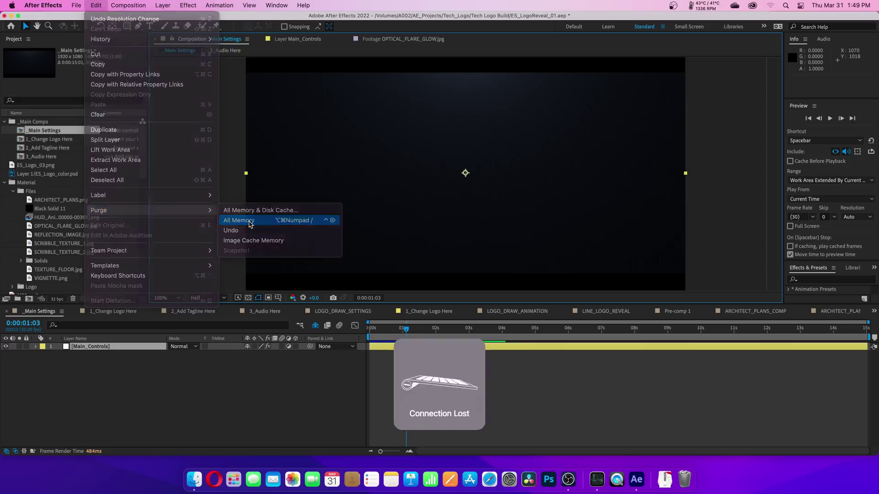
click(250, 223)
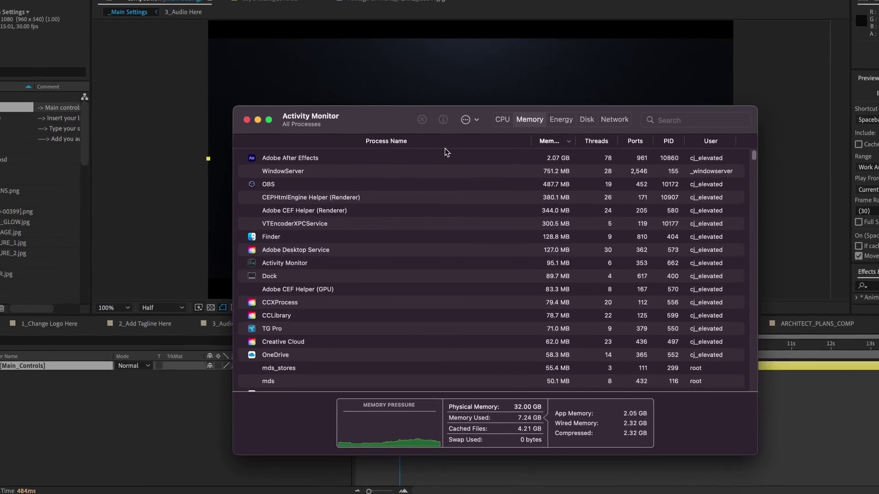